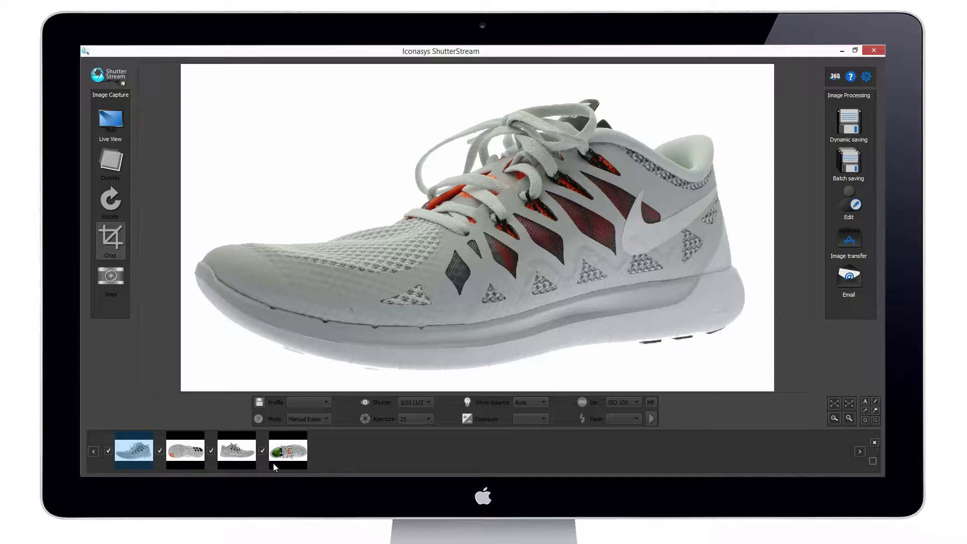
Set batch saving to resize images to 1000 px wide at 72 dpi.
click(843, 164)
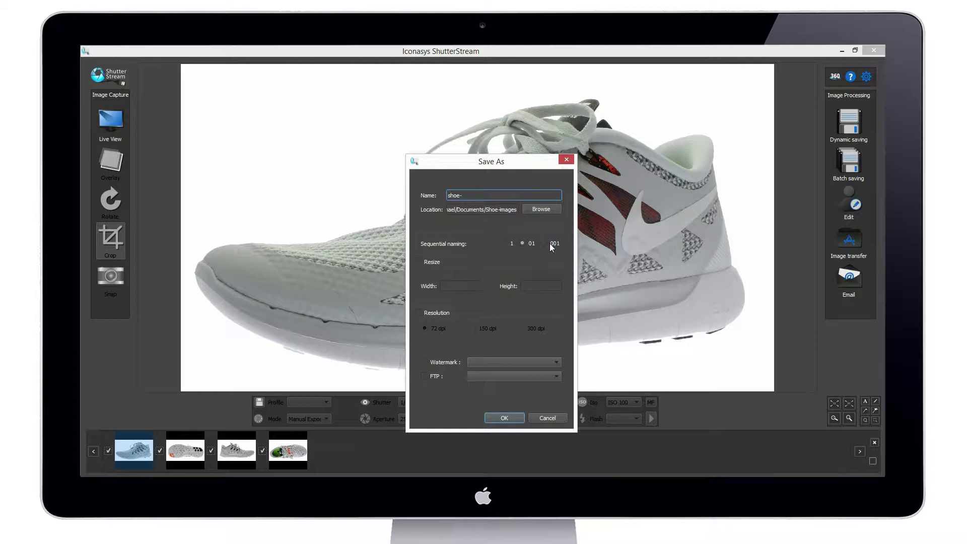
click(419, 261)
click(450, 285)
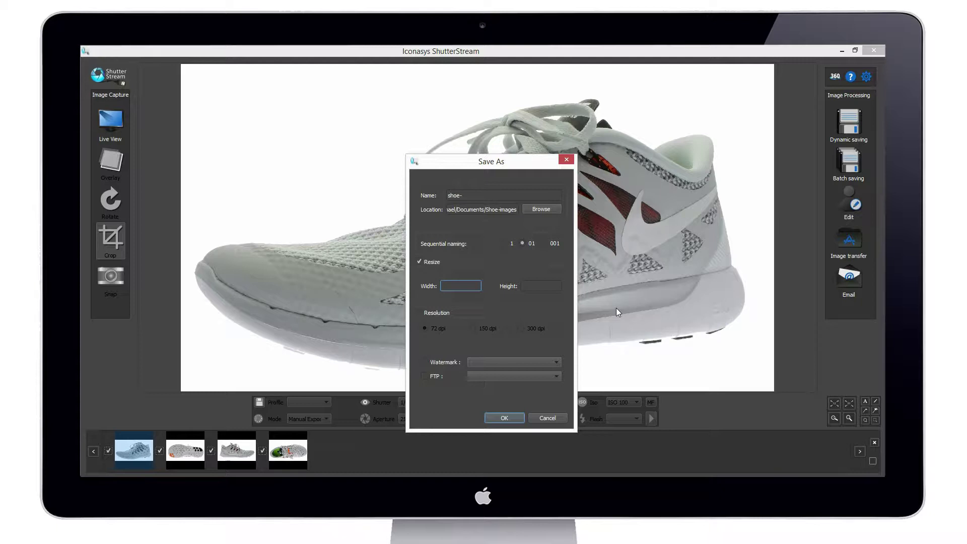
text(1000)
click(418, 312)
Try the IconaSys watermark and IconaSys Public FTP options, then turn both off.
click(423, 362)
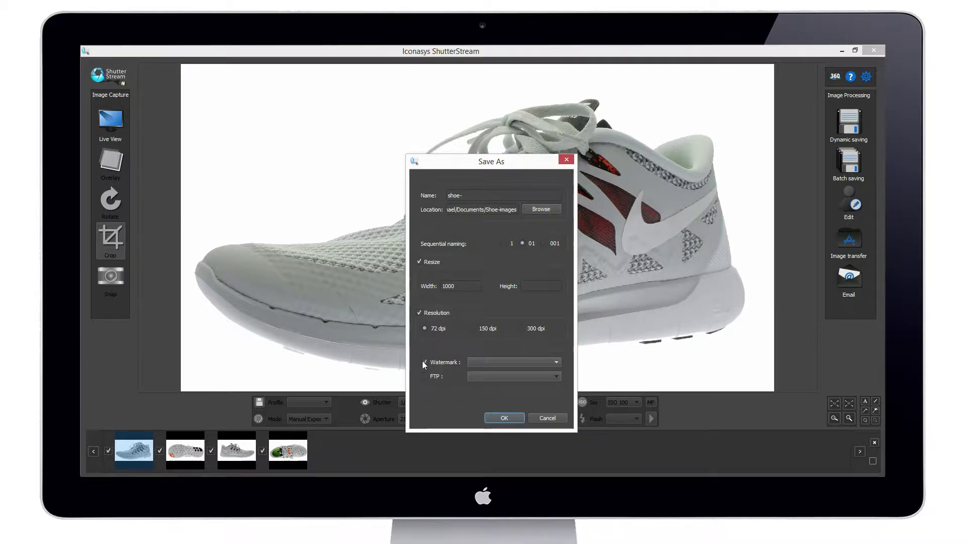
click(489, 362)
click(486, 343)
click(425, 377)
click(478, 373)
click(478, 377)
click(424, 376)
click(424, 362)
Run the batch save, confirming the overwrite of existing files.
click(497, 416)
click(491, 280)
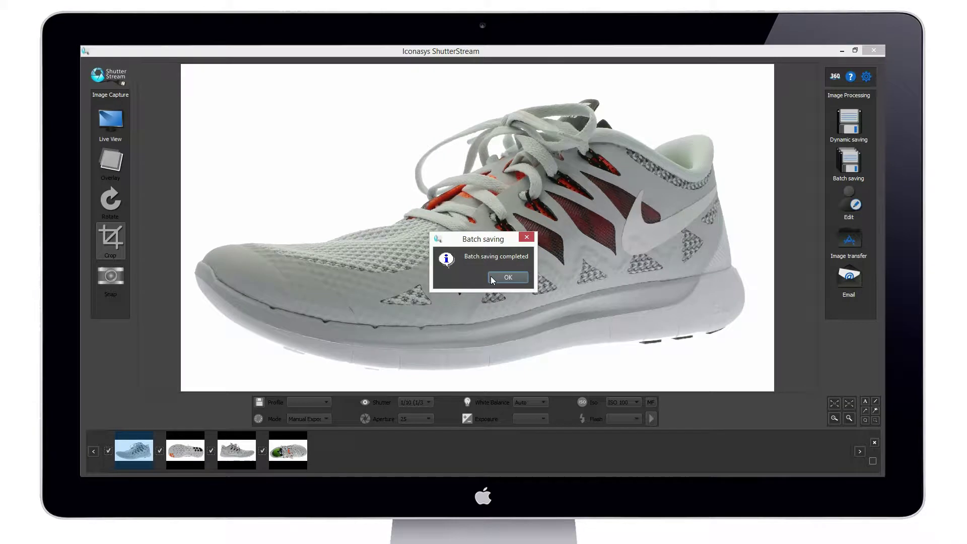
click(491, 277)
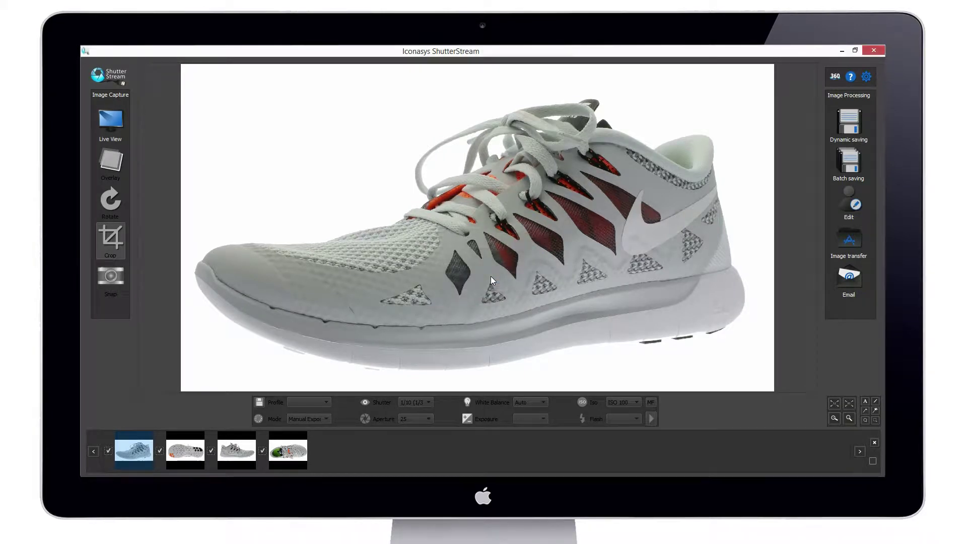
In an enlarged Dynamic Save window, set master name Nike-Shoe-5.0- and suffix webb-images.
click(848, 121)
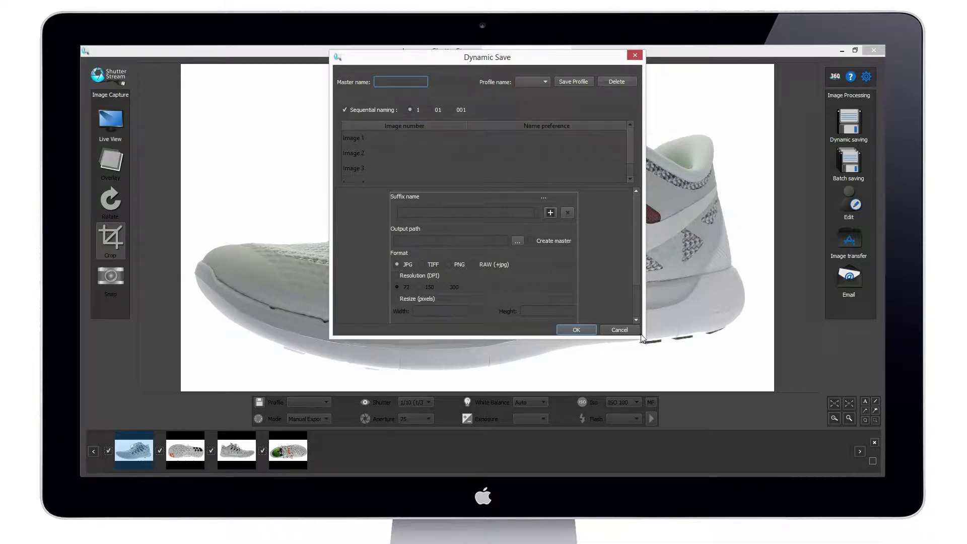
drag(643, 338, 800, 471)
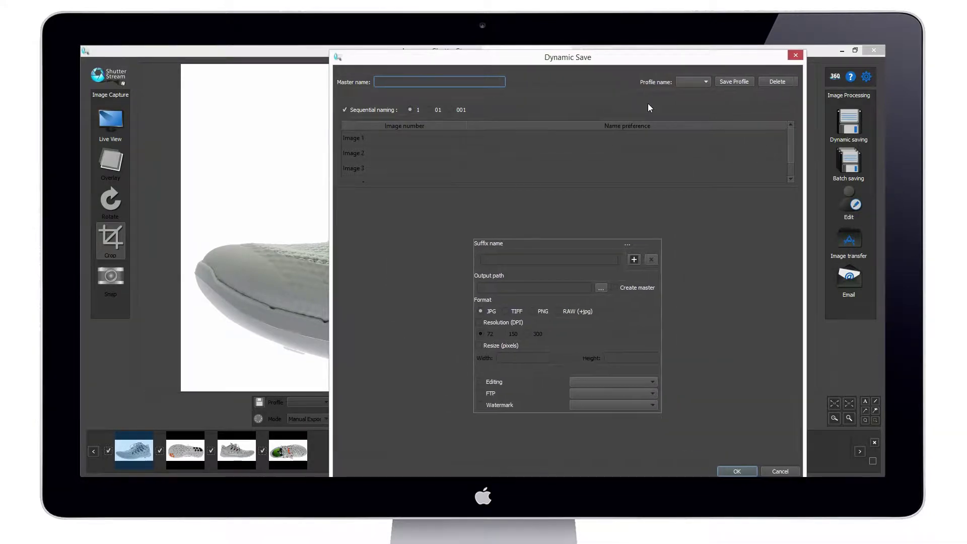
drag(630, 64, 533, 52)
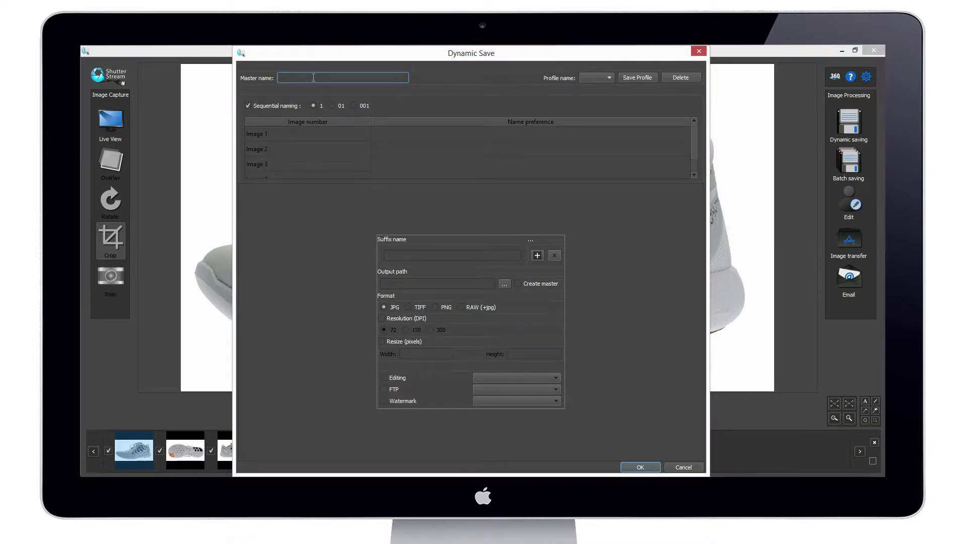
text(Nike-S)
text(hoe-5.0-)
click(471, 256)
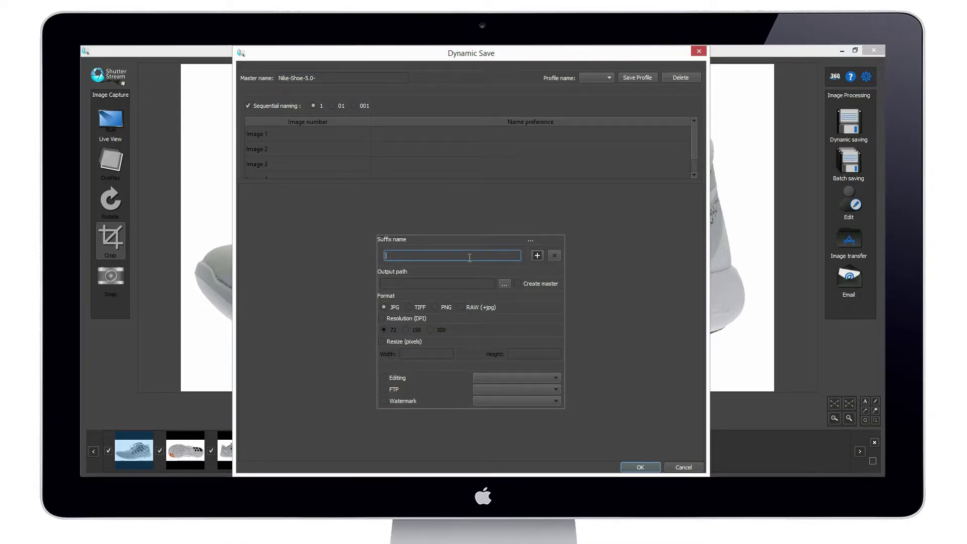
text(webb-images)
Set the web output folder to Documents\Shoe-images.
click(503, 283)
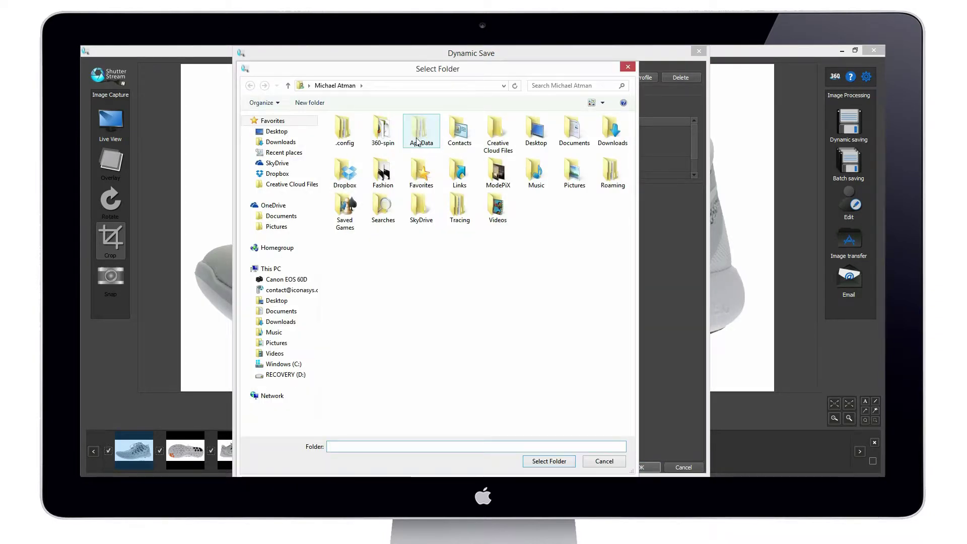
double_click(578, 135)
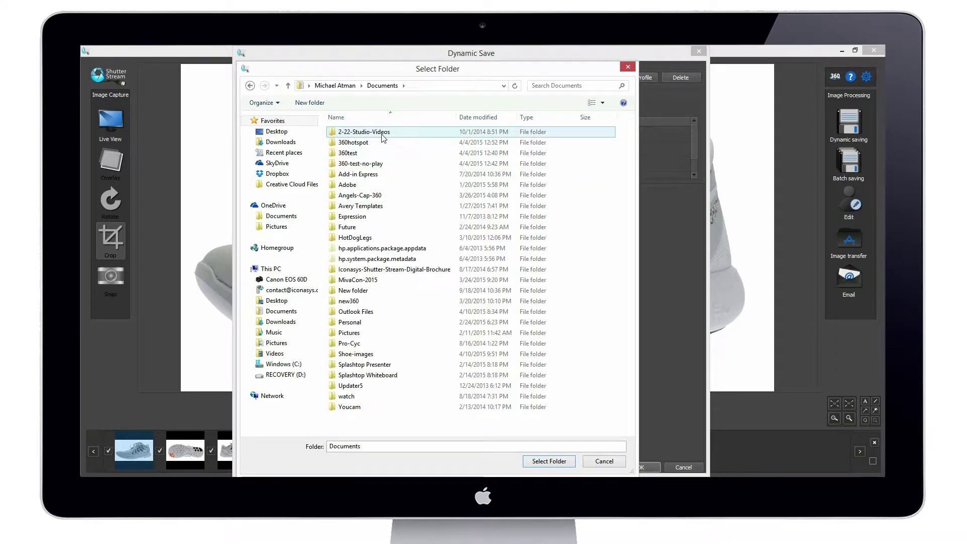
double_click(361, 354)
click(548, 461)
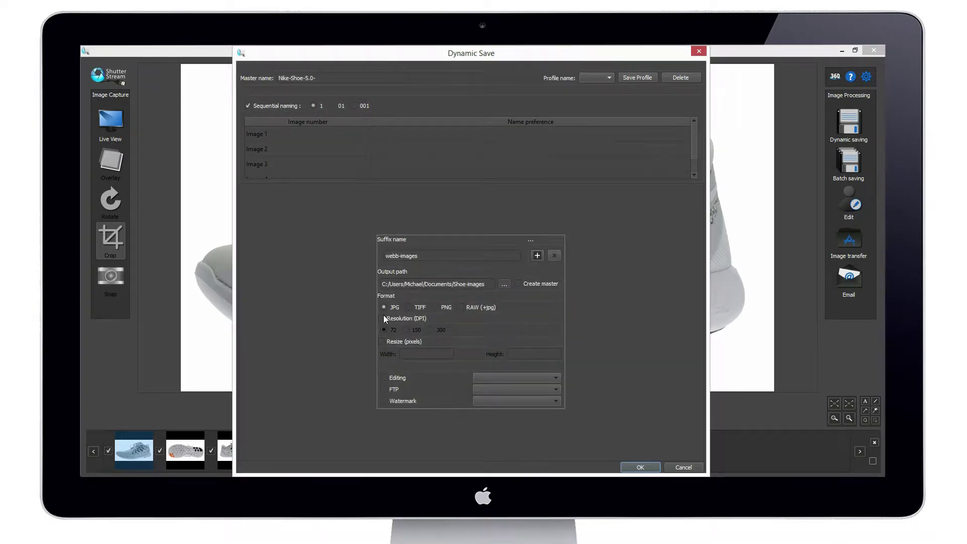
Enable 72 dpi resolution and a 1000 px resize width for the web output.
click(382, 318)
click(383, 341)
click(418, 351)
text(1000)
click(383, 377)
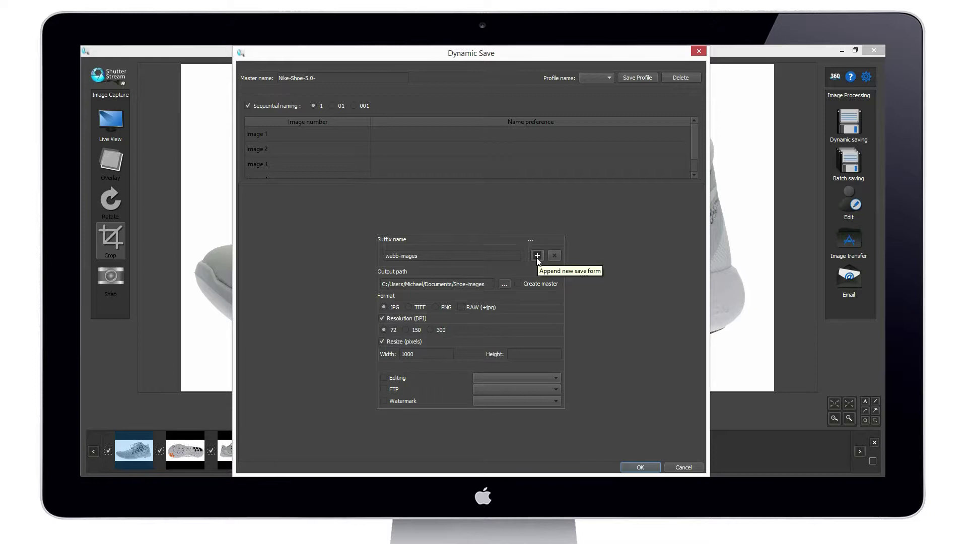
Add a second output suffixed -print with 300 dpi and a 2000 px width.
click(536, 256)
click(537, 258)
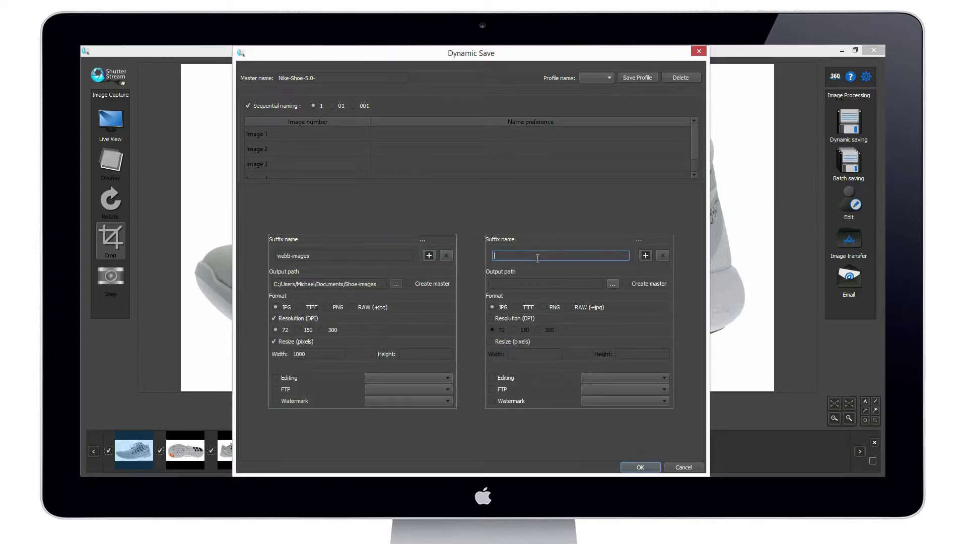
text(-print-)
click(490, 318)
click(492, 341)
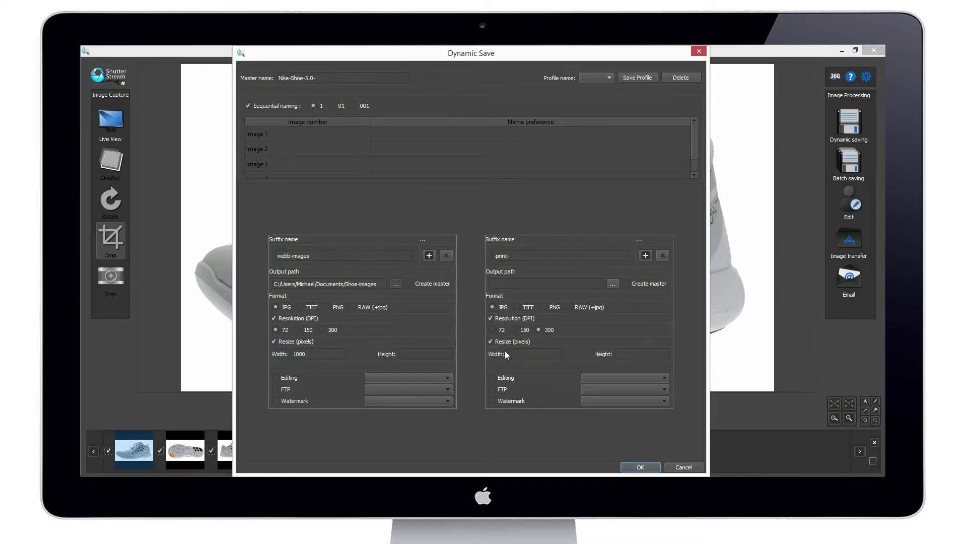
click(534, 352)
text(20000)
Create a Shoe-Print folder in Documents and use it as the print output folder.
click(611, 285)
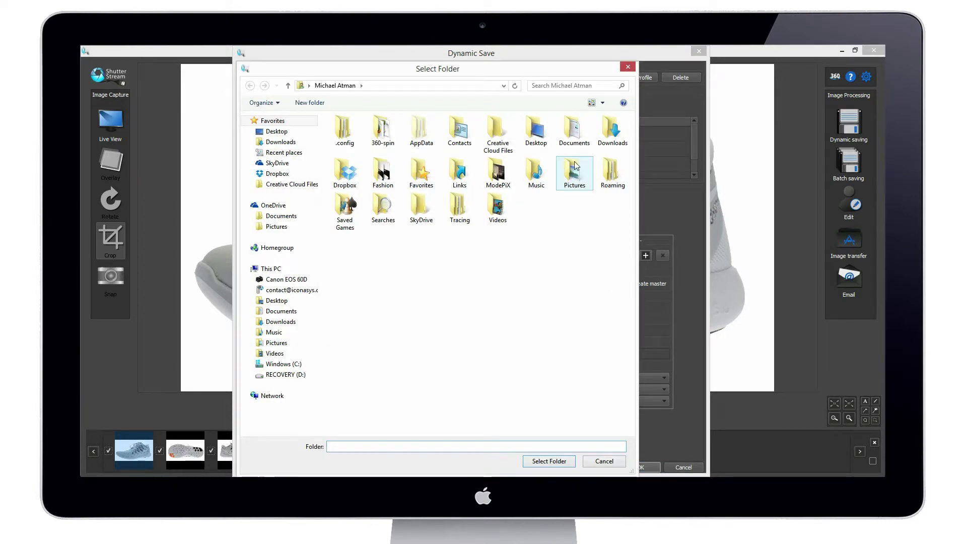
double_click(569, 136)
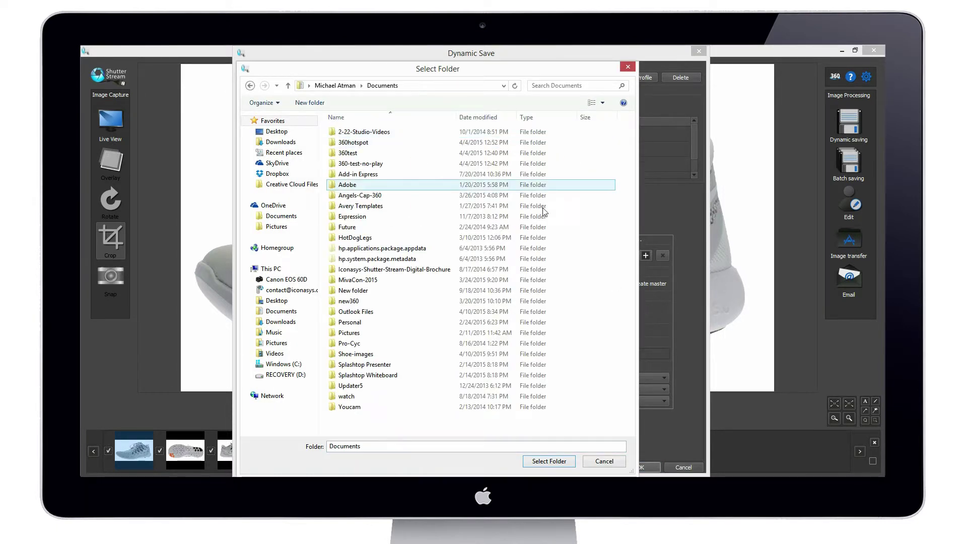
right_click(596, 195)
mouse_move(642, 300)
click(703, 300)
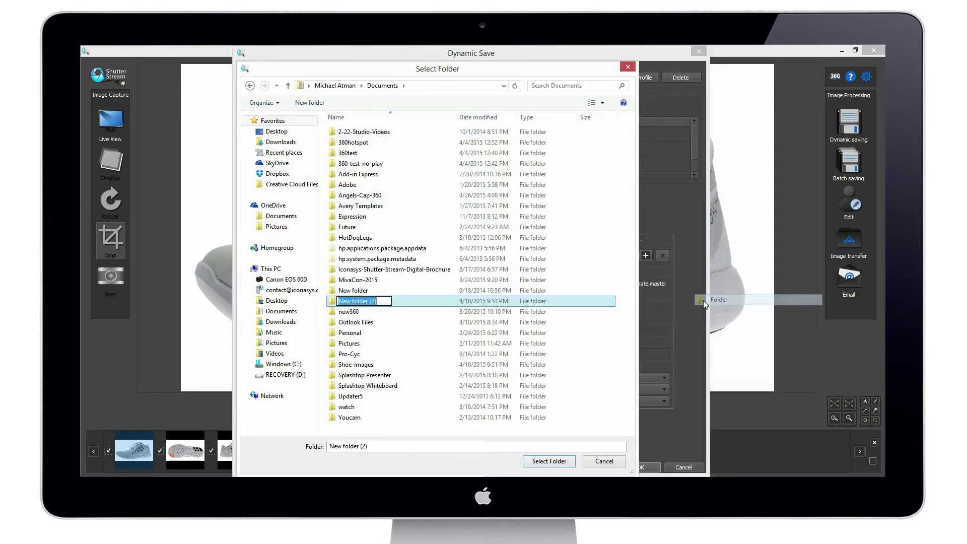
text(Shoe-)
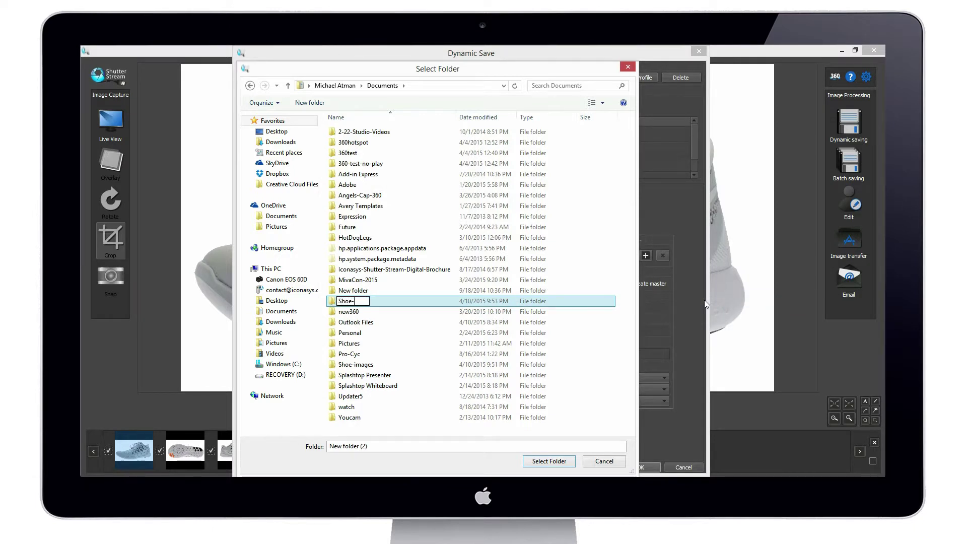
text(Print)
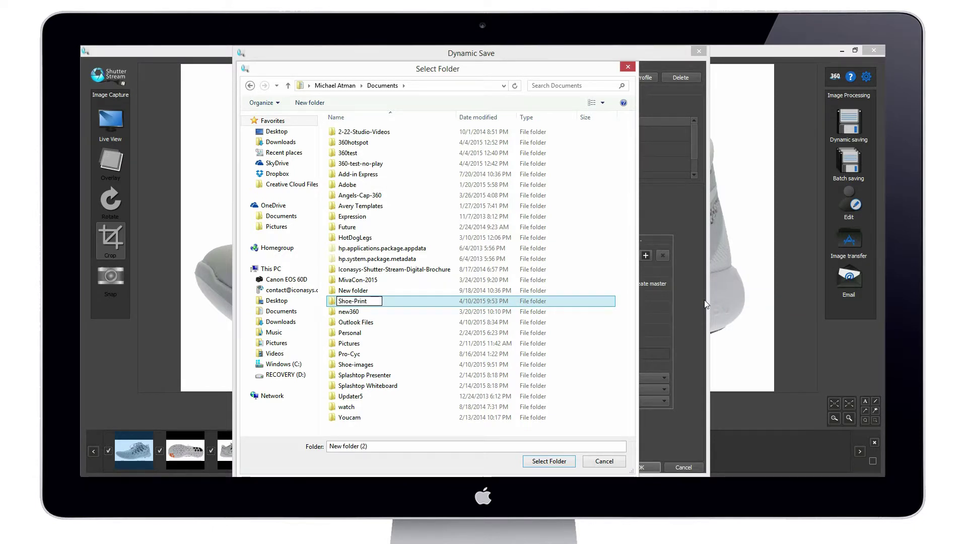
double_click(334, 301)
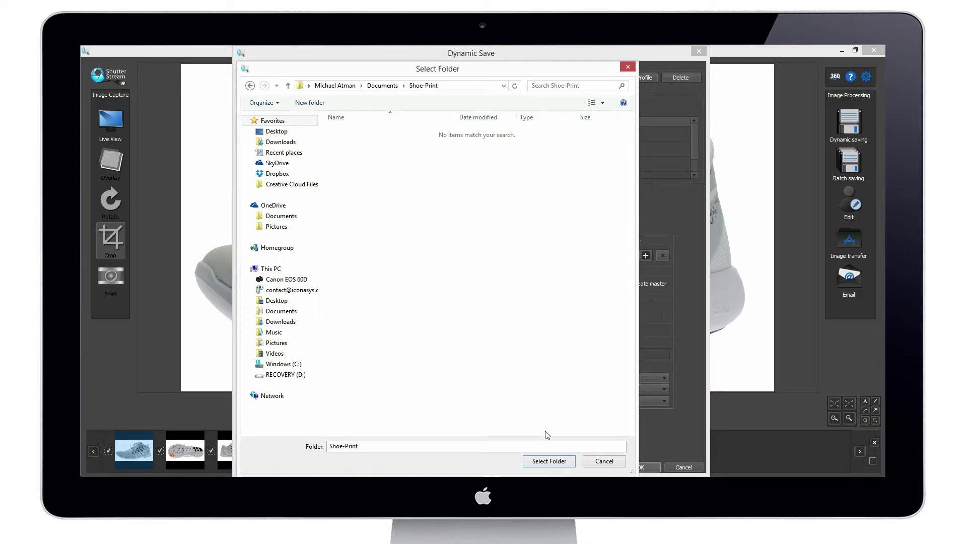
click(548, 461)
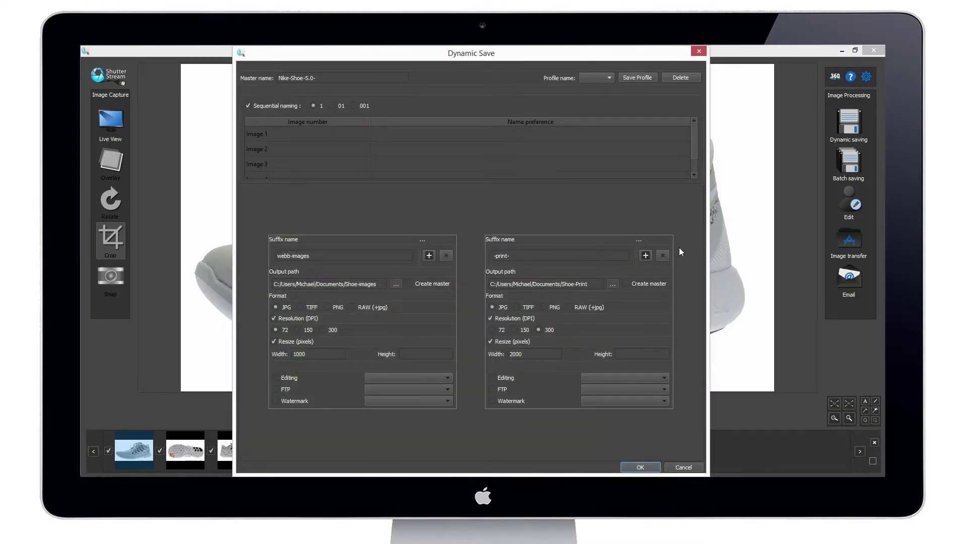
Add a third output suffixed thumbnail with 72 dpi resolution and a 150 px width.
click(645, 255)
click(352, 386)
text(thumbail-)
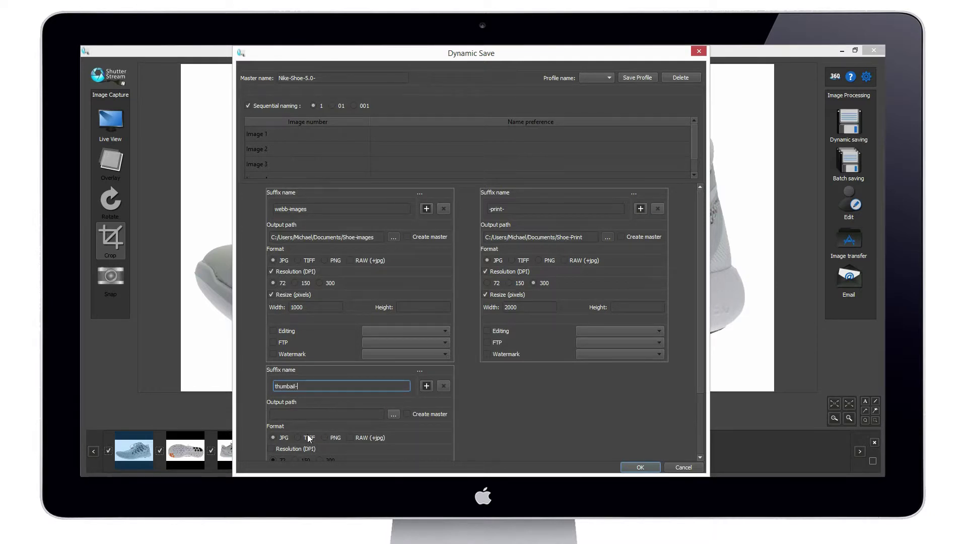
scroll(298, 431, down, 1)
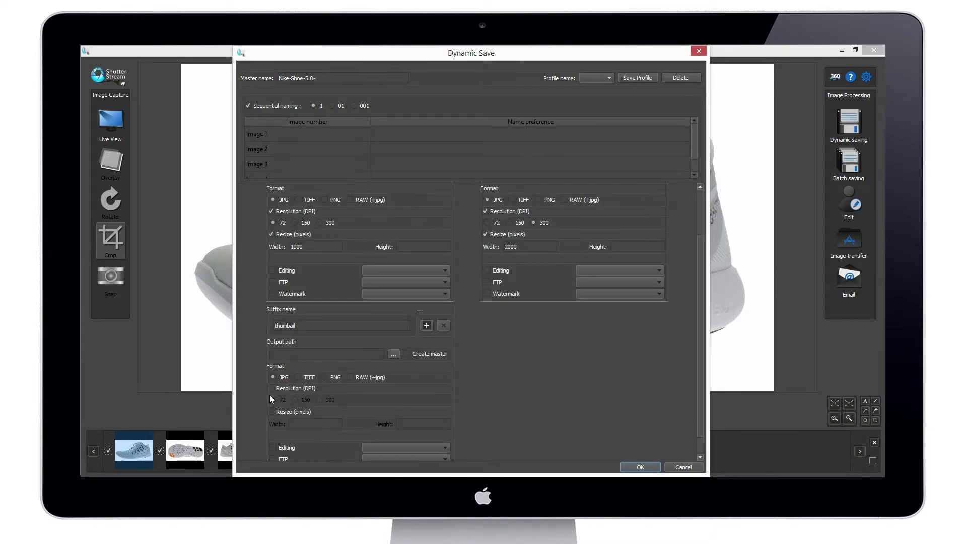
click(270, 389)
click(271, 411)
click(297, 423)
text(150)
Create a Thumbnail folder in Documents and set it as the thumbnail output folder.
click(389, 354)
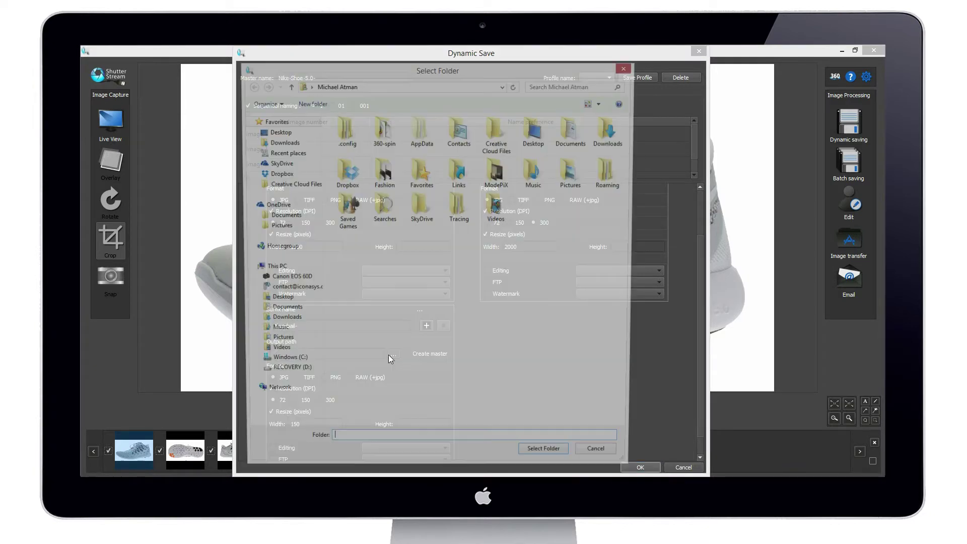
click(578, 132)
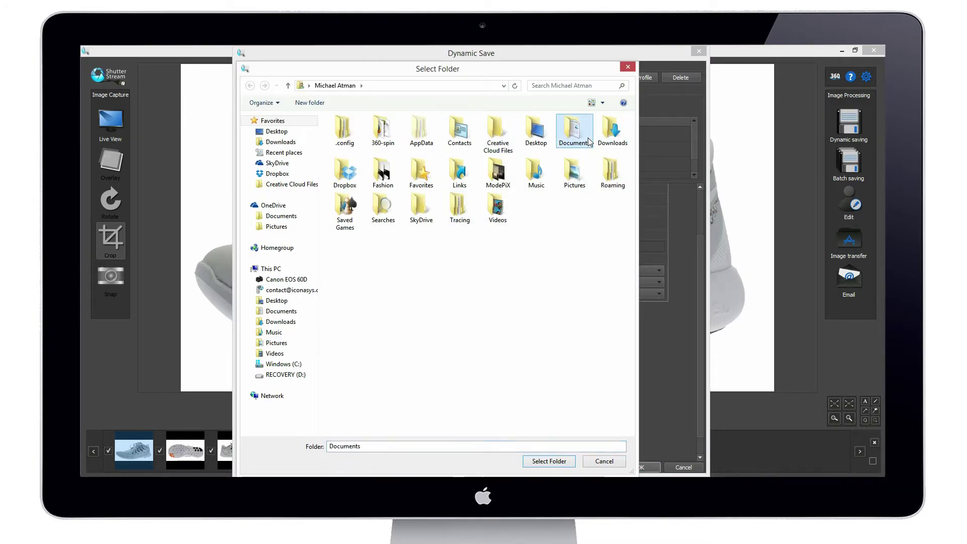
double_click(582, 138)
right_click(583, 226)
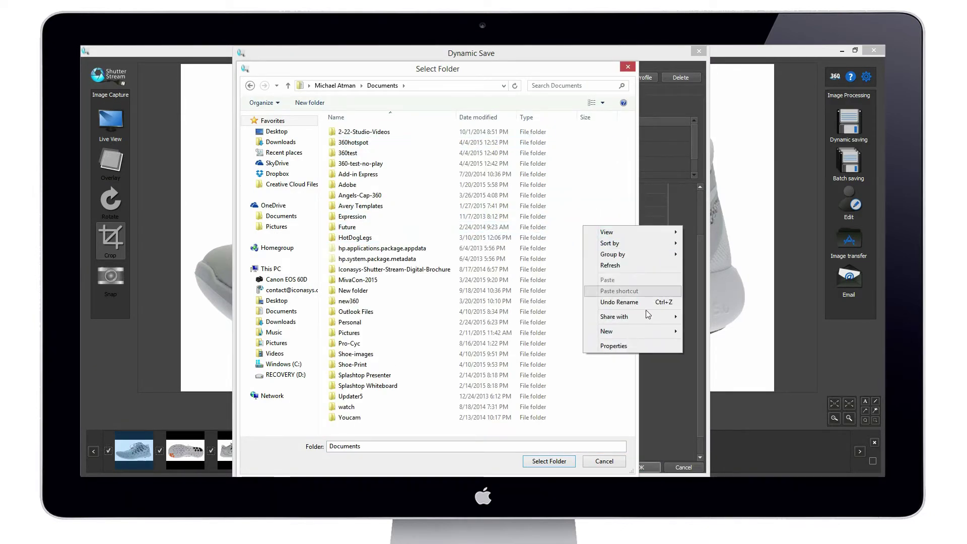
mouse_move(635, 332)
click(701, 332)
text(Thumbnail)
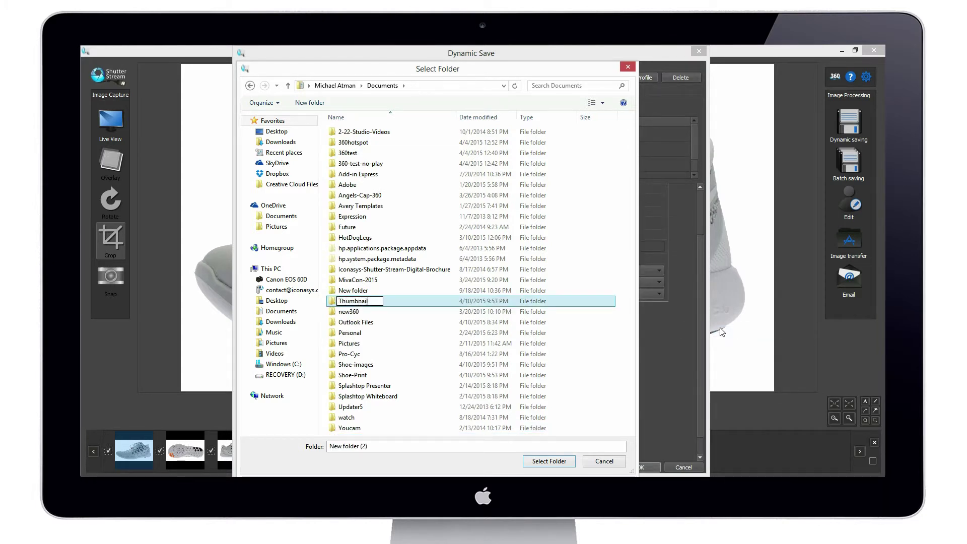
key(Return)
double_click(343, 301)
click(549, 462)
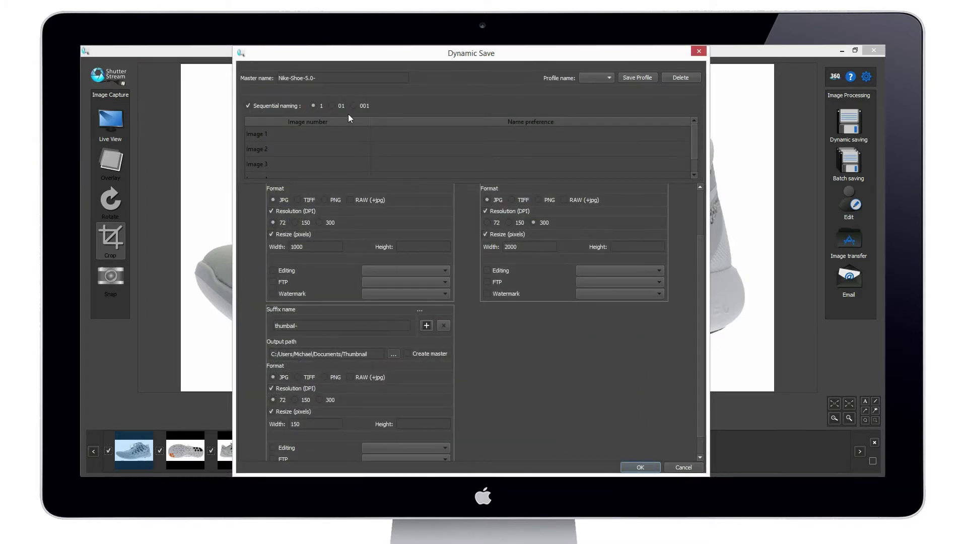
Move the Dynamic Save window aside and begin saving a profile named 'MyProf'.
scroll(364, 200, up, 2)
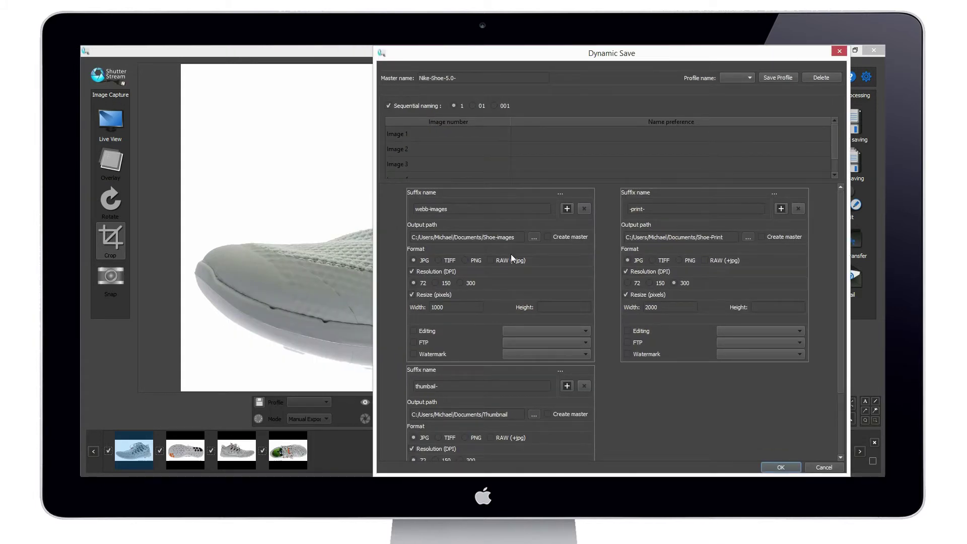
drag(574, 57, 412, 58)
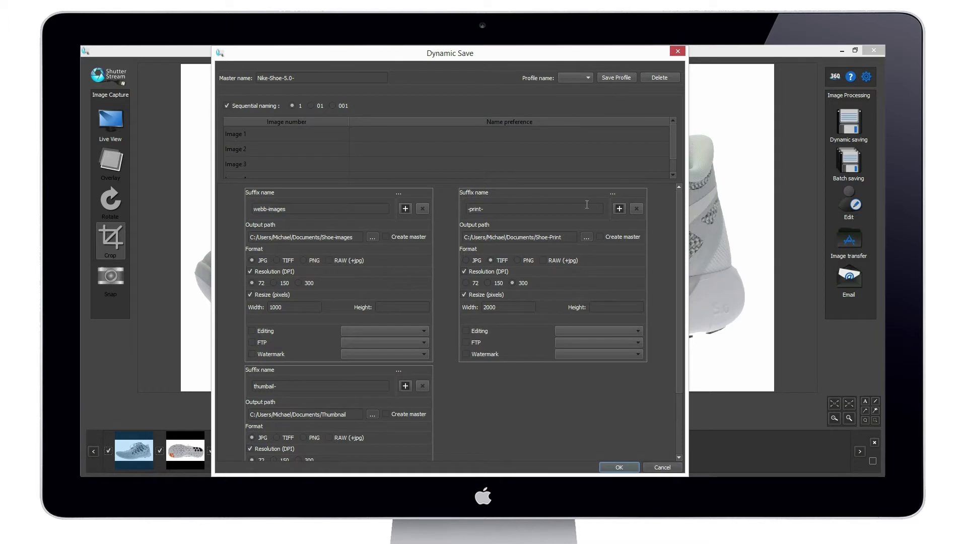
click(618, 77)
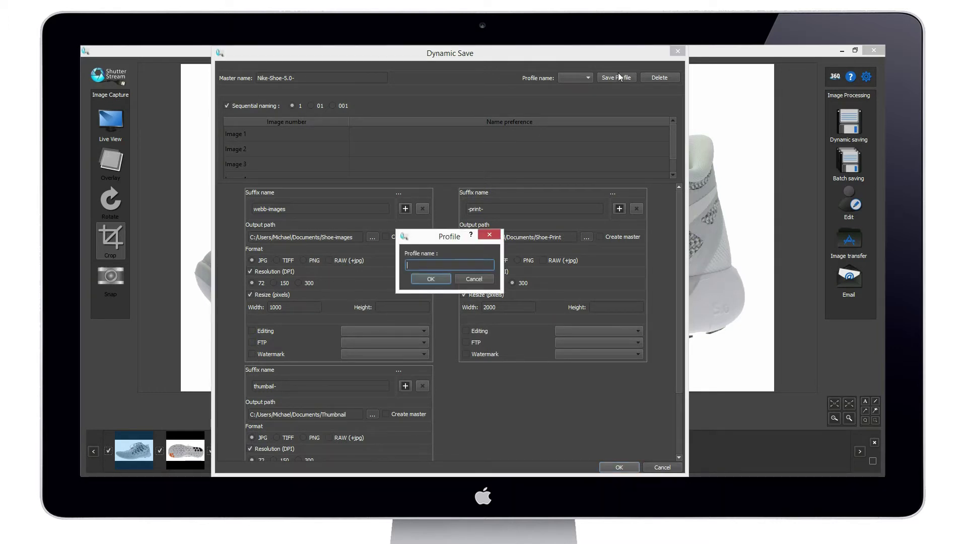
text(MyProfile)
Save profile MyProfile, run the dynamic save with overwrite, then reopen Dynamic Save.
click(437, 278)
click(613, 465)
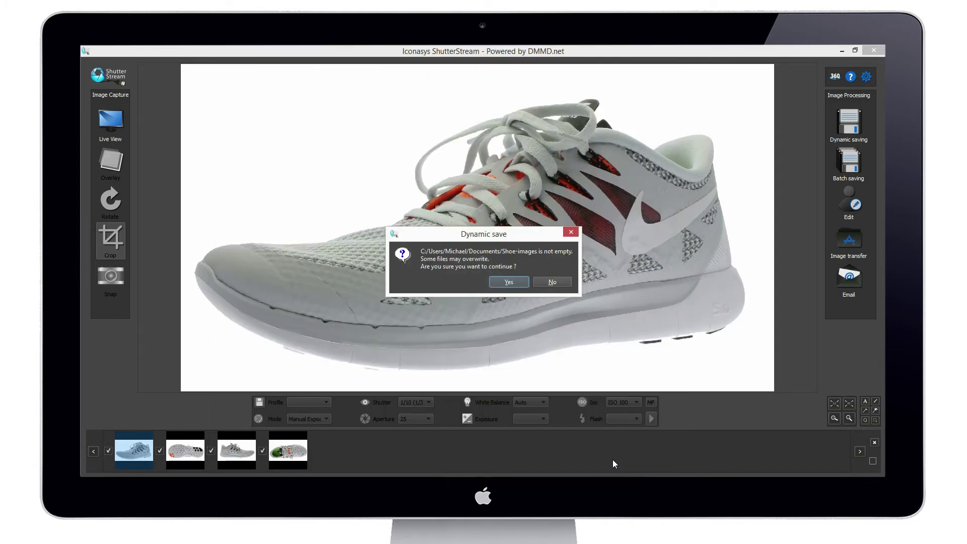
click(507, 278)
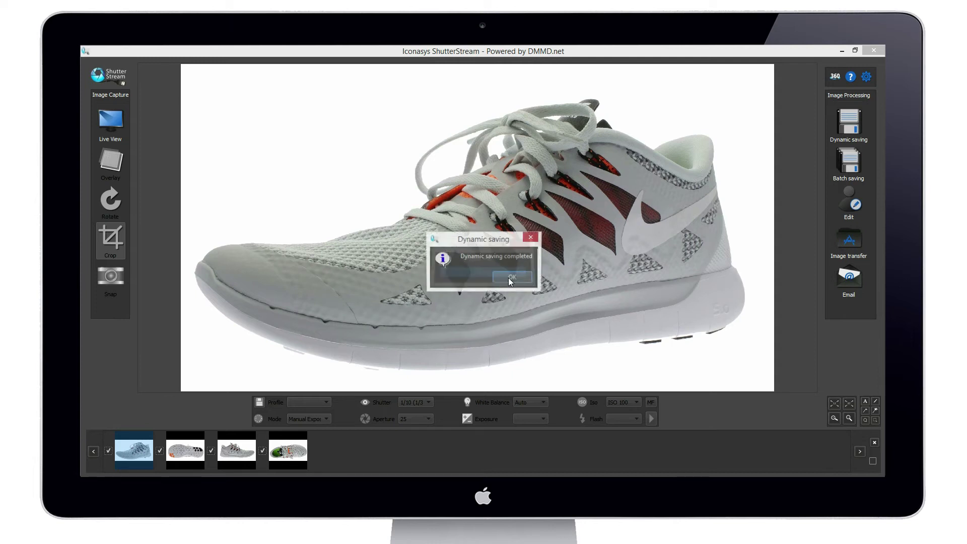
click(510, 278)
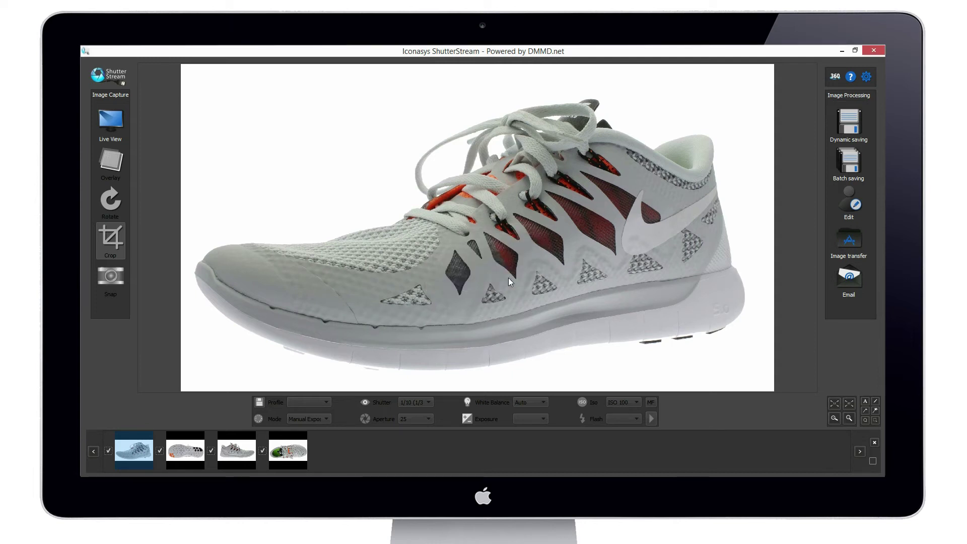
click(845, 135)
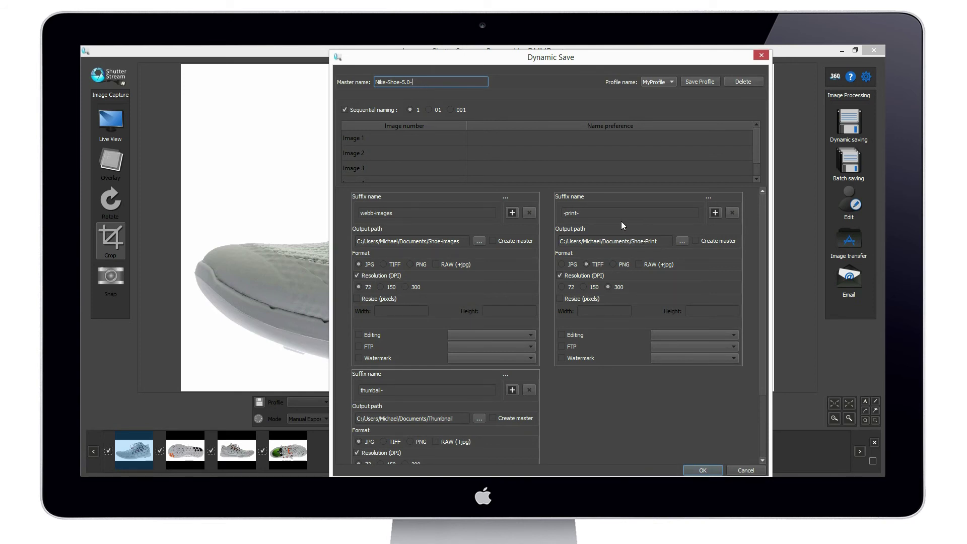
key(ctrl+a)
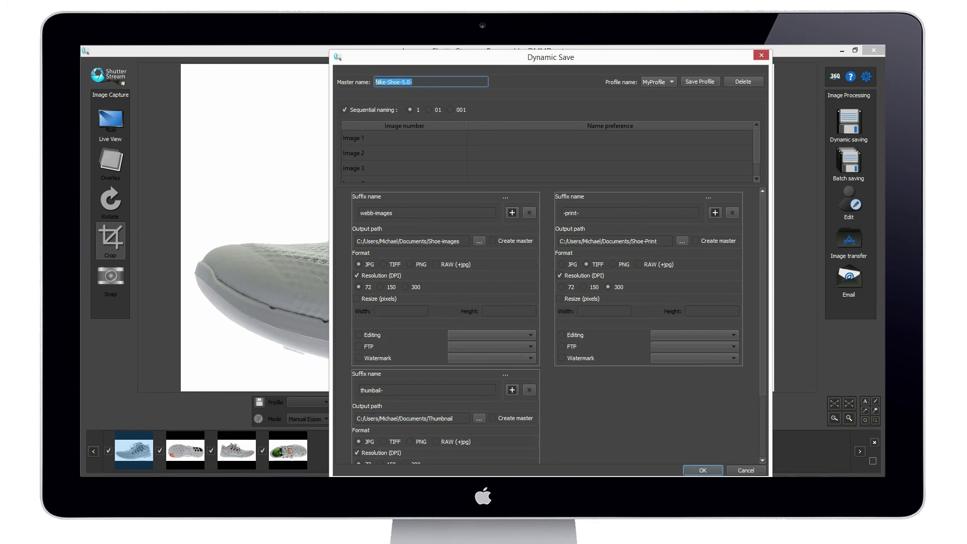